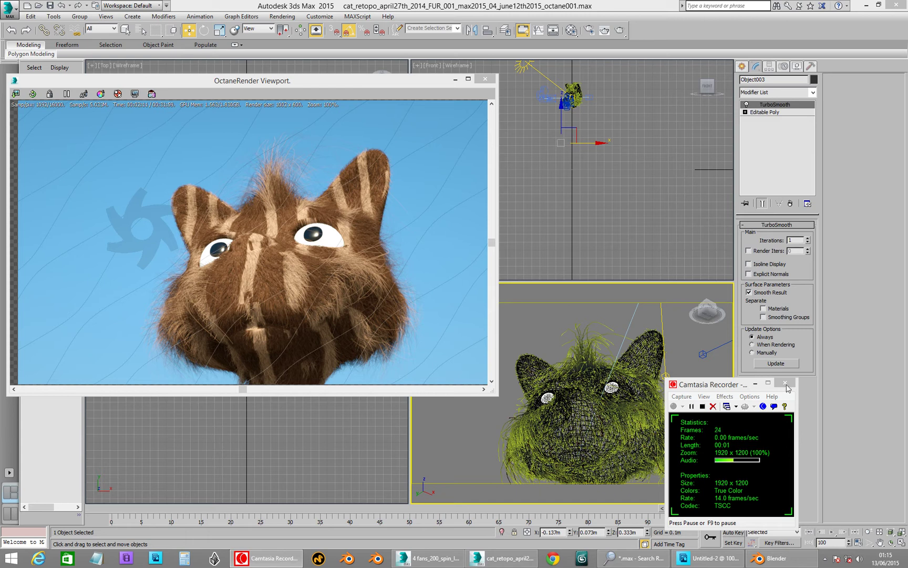
# Step: Minimize the Camtasia Recorder window to uncover the taskbar
pyautogui.click(757, 384)
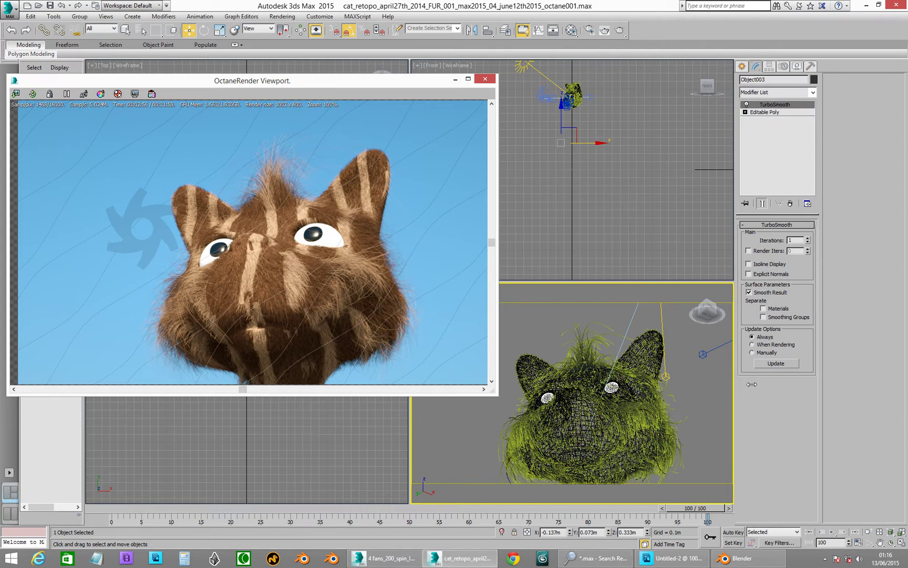
# Step: Open Untitled-1, hide Layer 1's brown cat, and select the Background layer
pyautogui.click(662, 561)
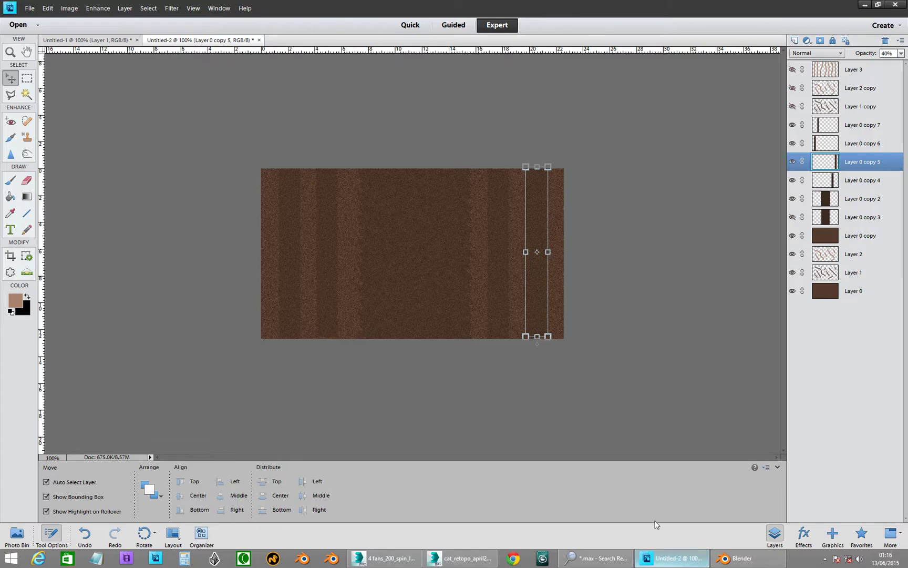
pyautogui.click(76, 40)
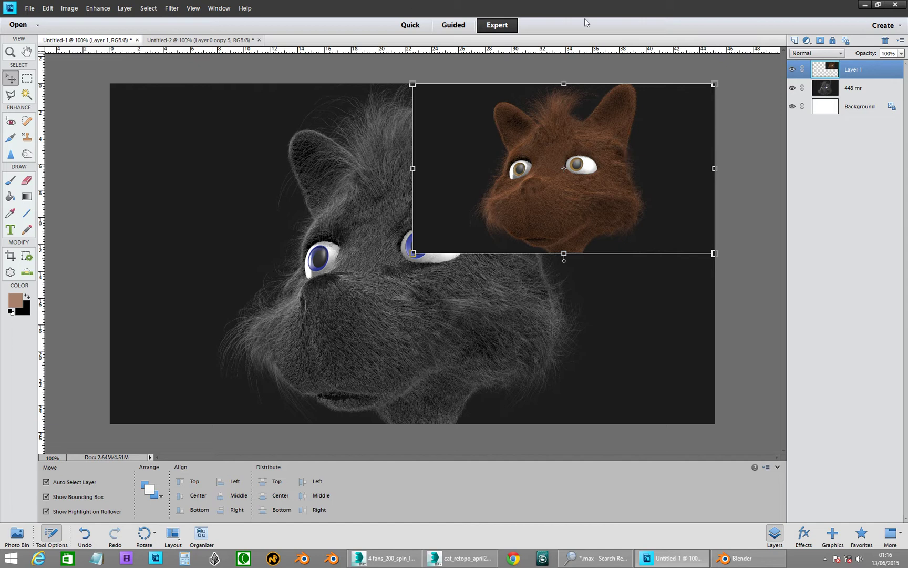
pyautogui.click(792, 69)
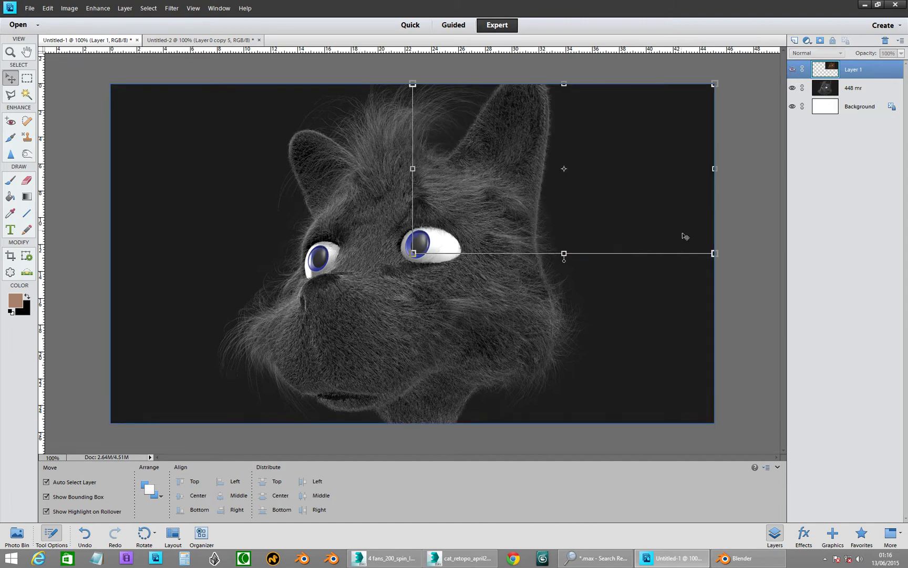
pyautogui.click(747, 275)
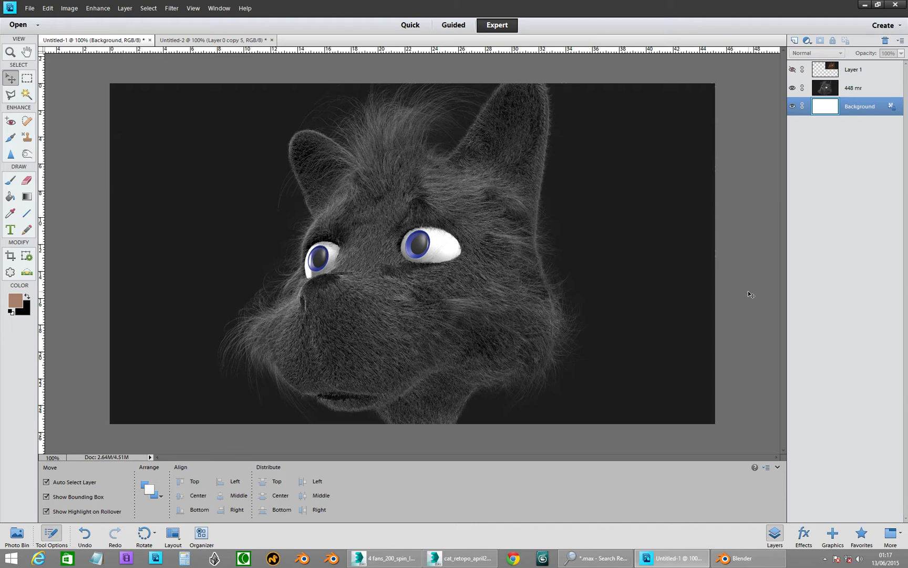
# Step: Back in 3ds Max, move the Octane window up, select Box01, and scroll to Material Parameters
pyautogui.click(458, 559)
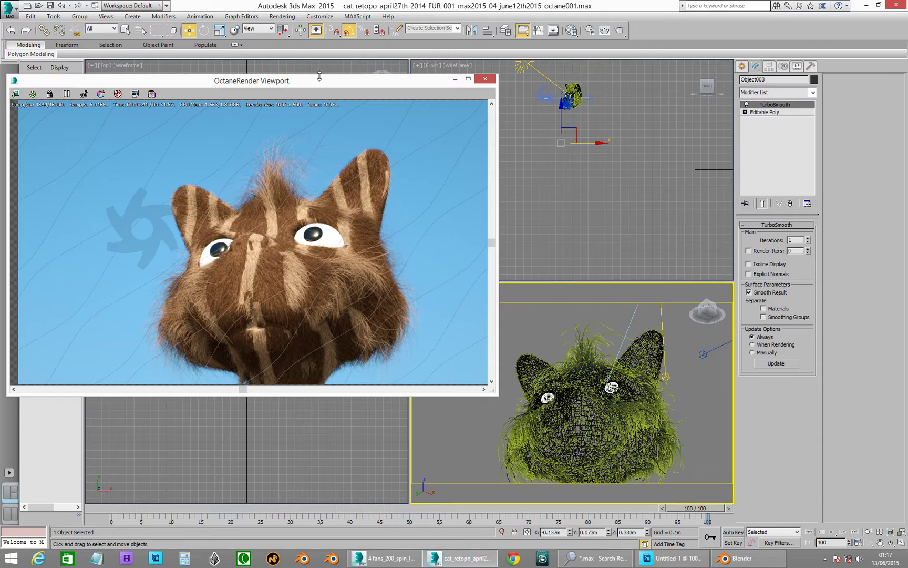
pyautogui.moveTo(319, 80); pyautogui.dragTo(312, 50)
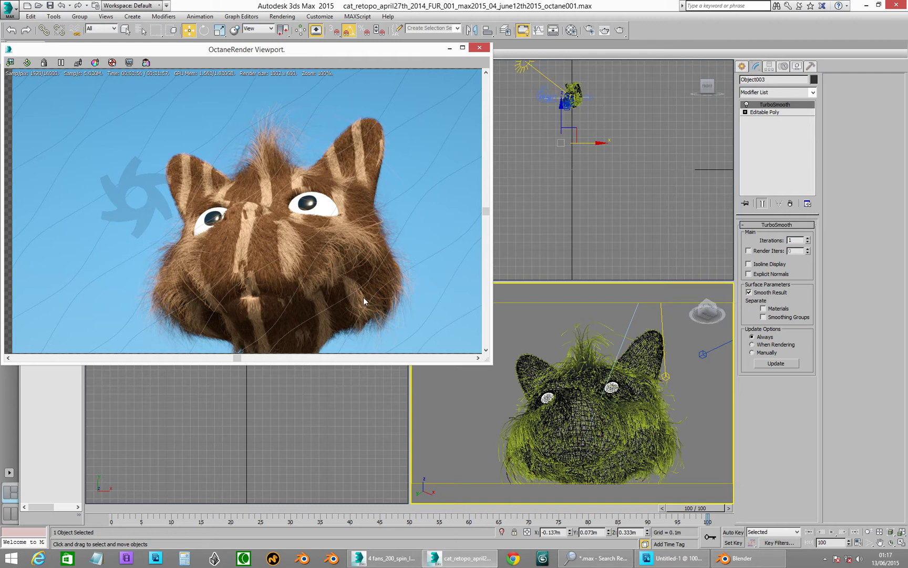
pyautogui.click(624, 411)
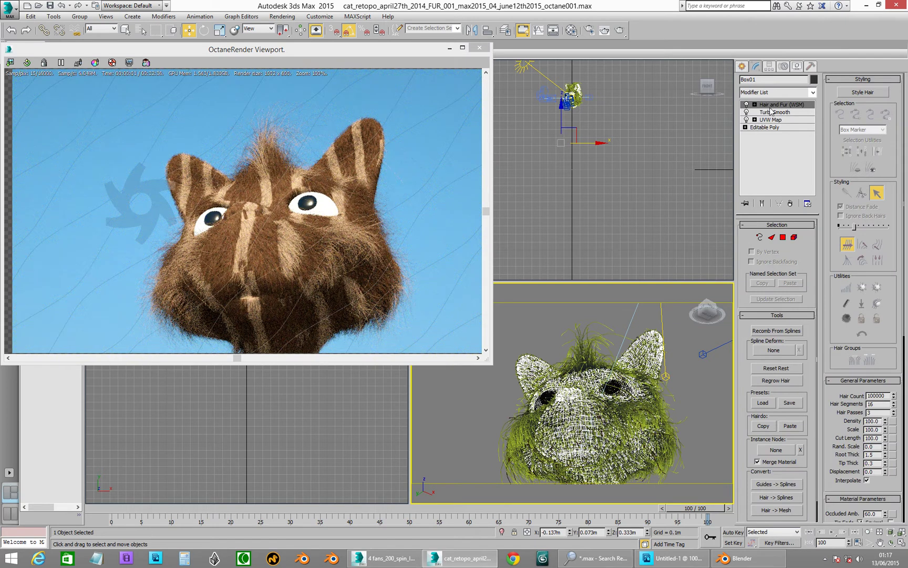
pyautogui.moveTo(834, 346); pyautogui.dragTo(831, 82)
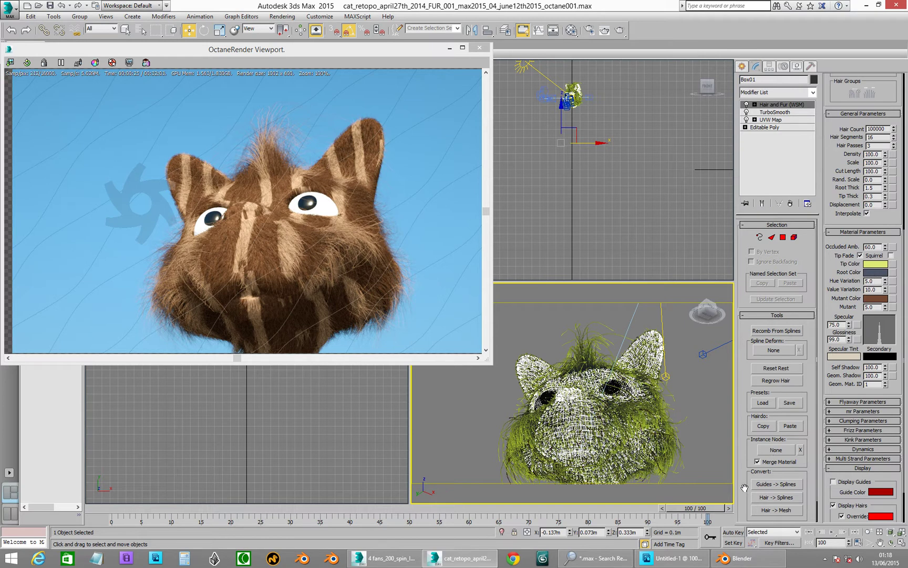
pyautogui.scroll(-2, 744, 488)
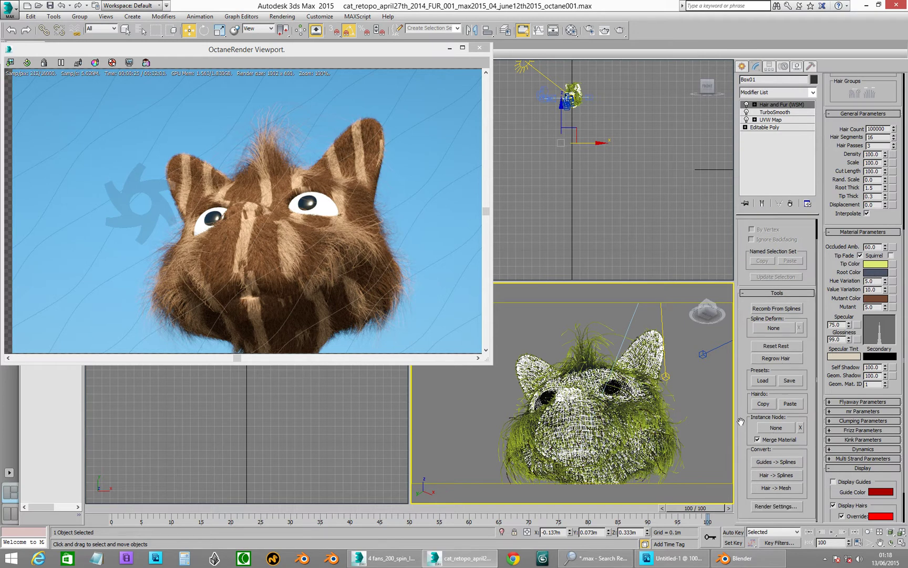
pyautogui.click(774, 506)
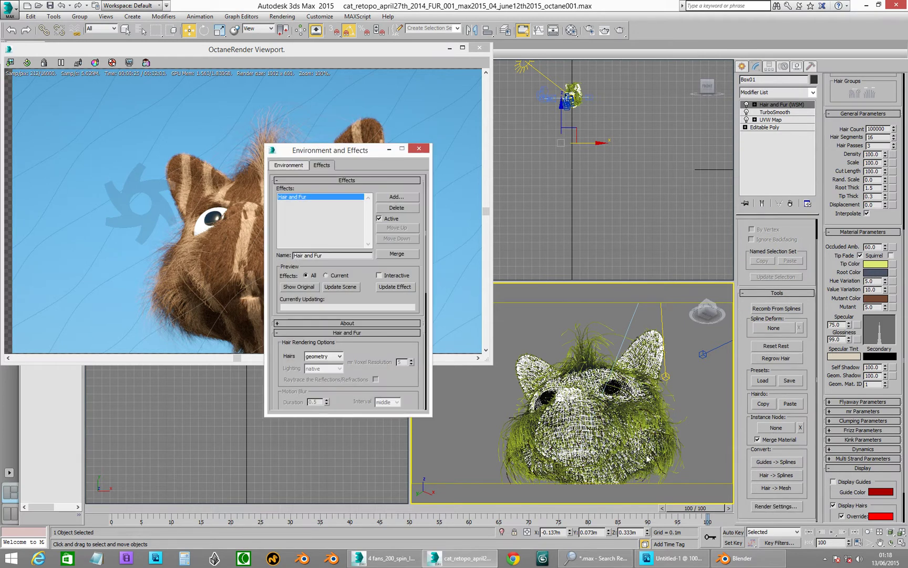
pyautogui.click(325, 361)
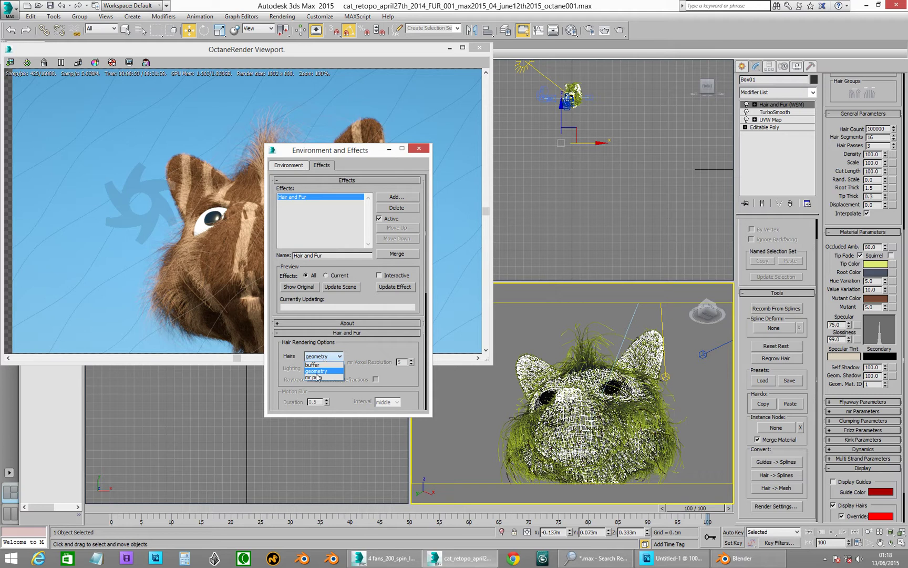
pyautogui.click(373, 343)
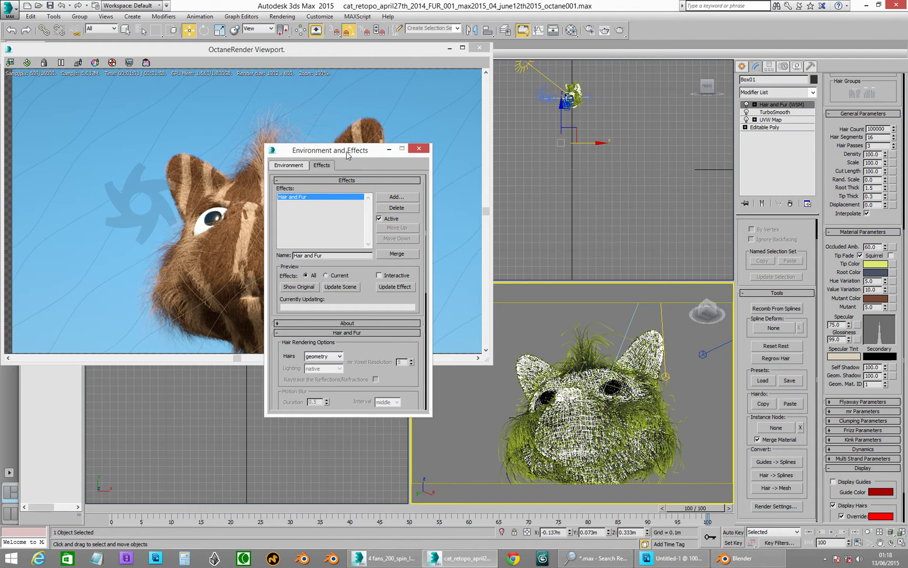
pyautogui.moveTo(349, 153); pyautogui.dragTo(341, 244)
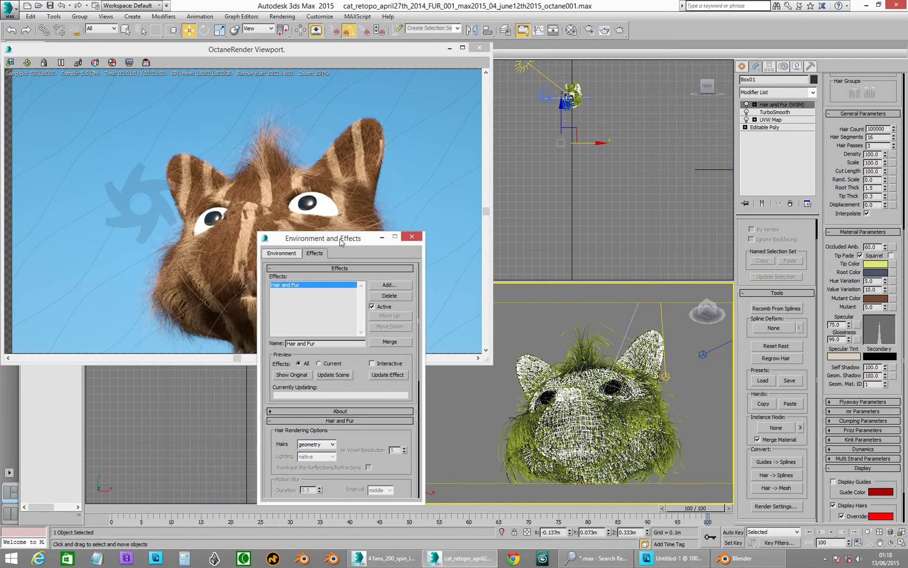
pyautogui.click(381, 238)
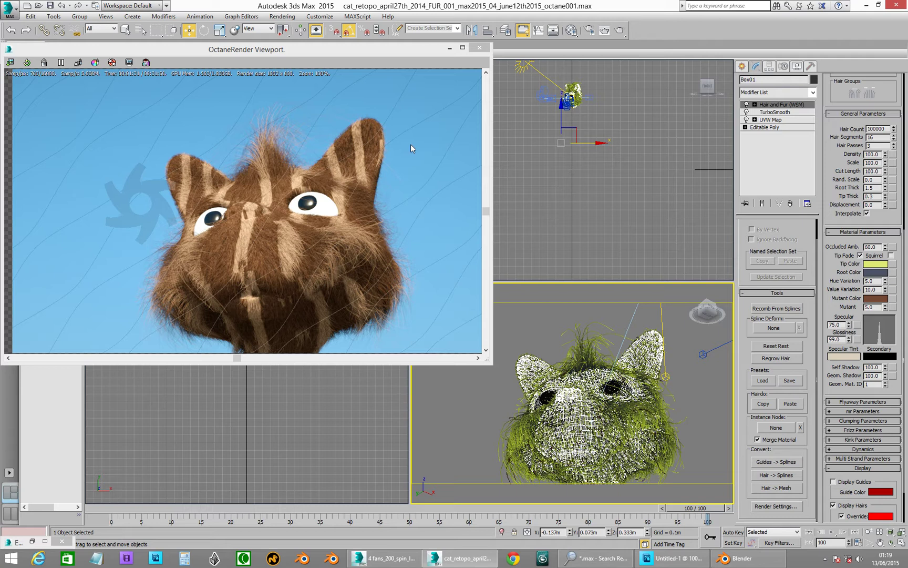
# Step: In the Material Editor, replace bitmap 22.jpg with 44.jpg, then move the editor aside
pyautogui.click(572, 30)
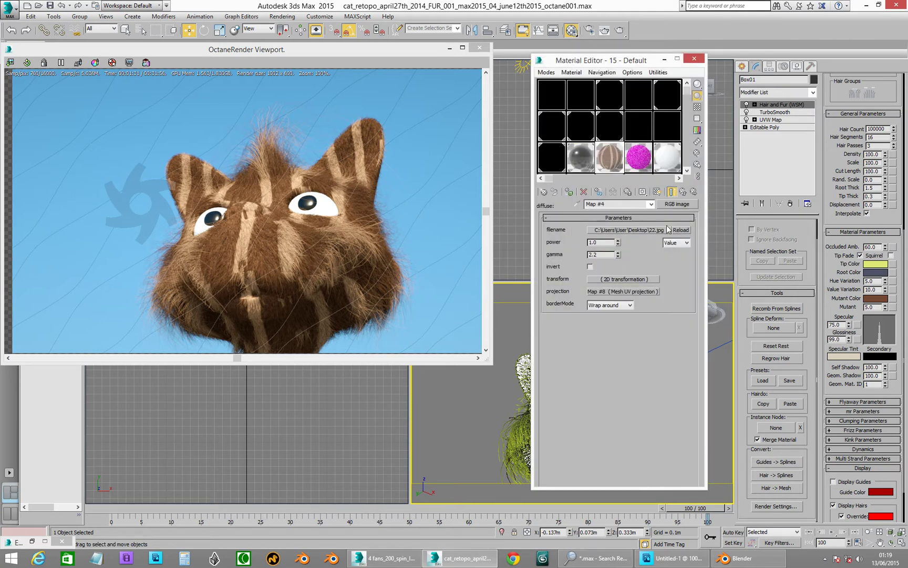
pyautogui.click(629, 230)
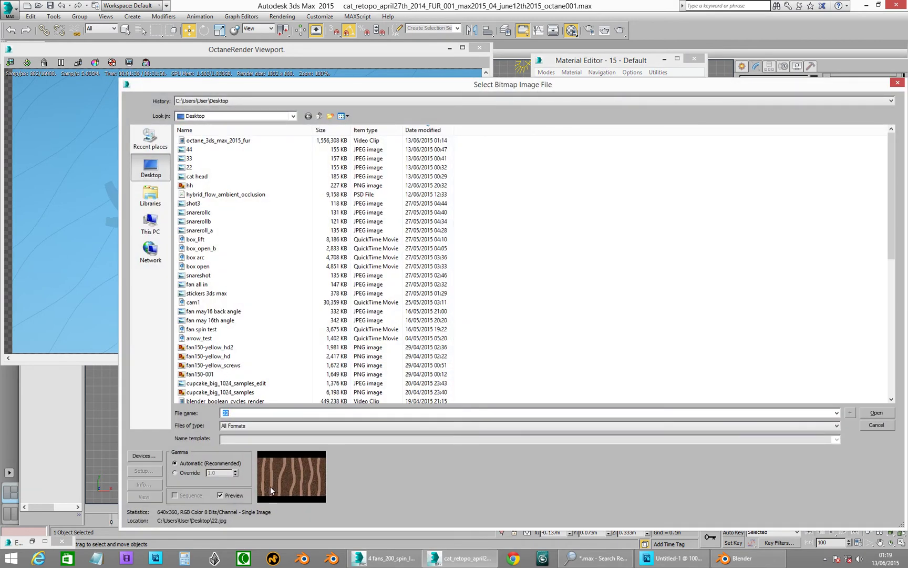
pyautogui.click(221, 150)
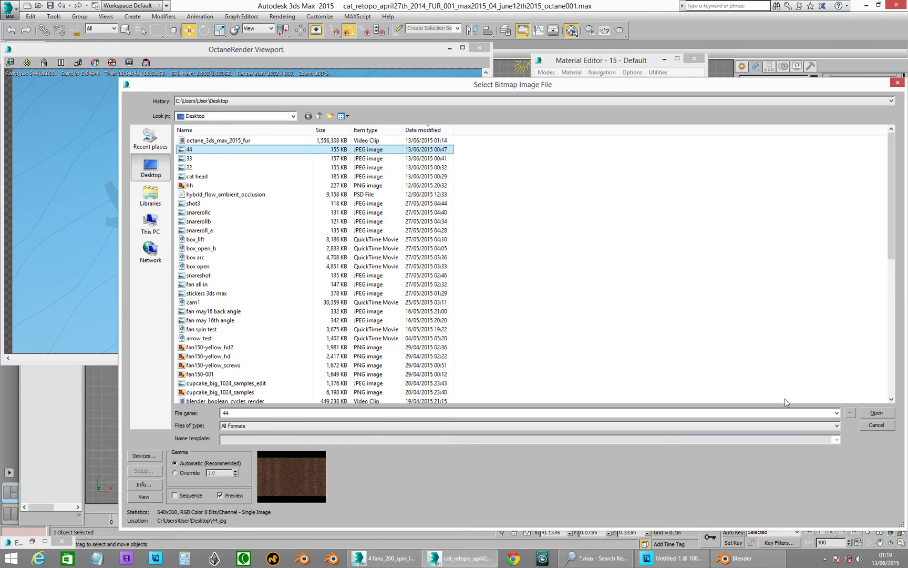
pyautogui.click(876, 412)
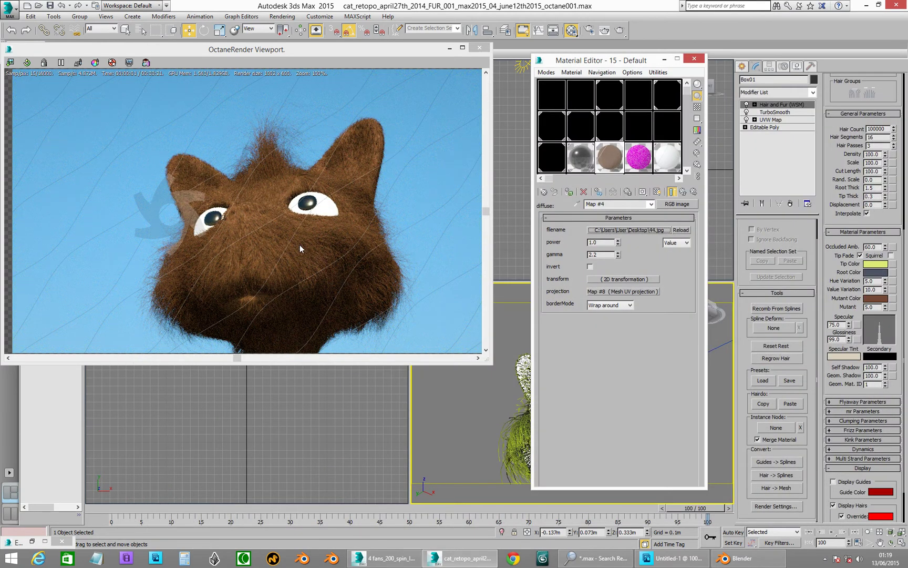
pyautogui.moveTo(628, 63); pyautogui.dragTo(97, 405)
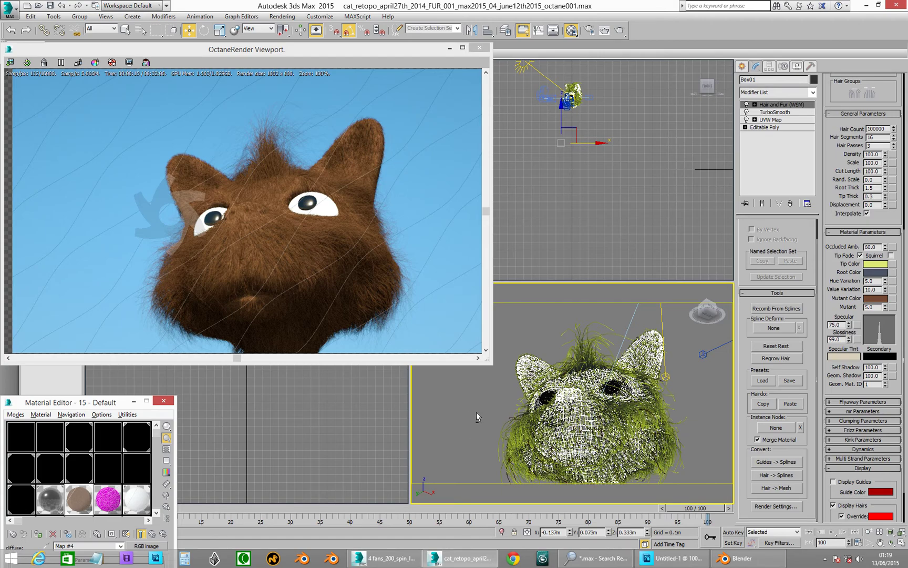
# Step: Select the cat's eyes, move them right in the front view, and orbit the head
pyautogui.keyDown('alt'); pyautogui.moveTo(477, 412); pyautogui.dragTo(573, 418, button='middle'); pyautogui.keyUp('alt')
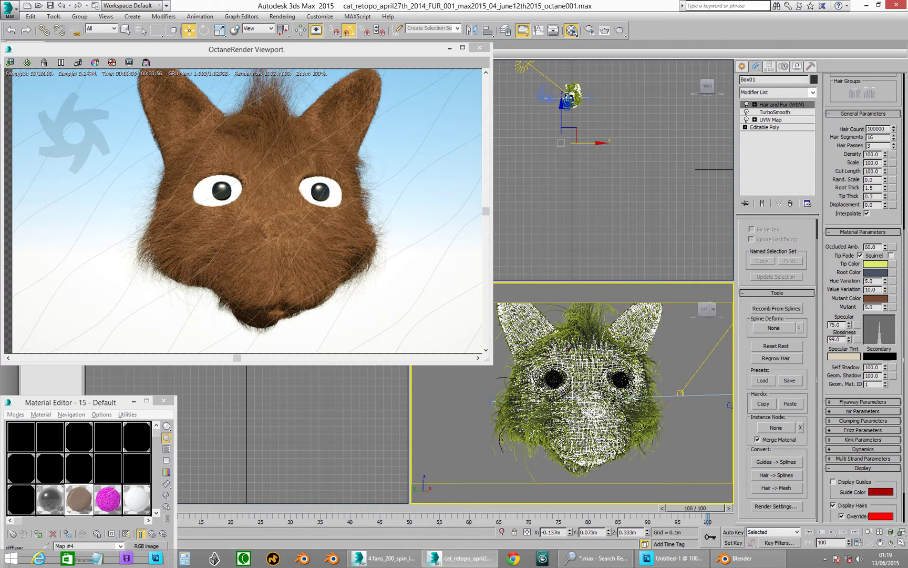
pyautogui.click(552, 377)
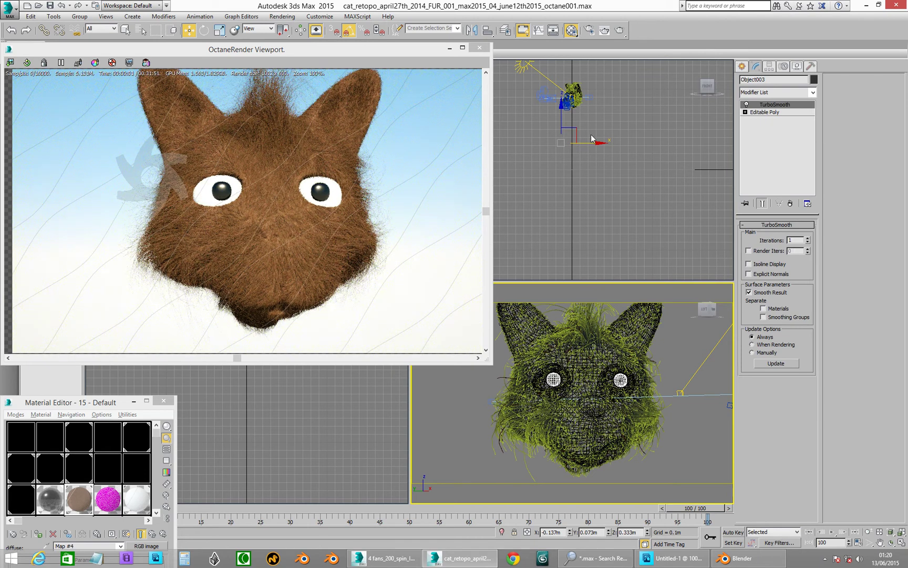
pyautogui.click(605, 145)
pyautogui.moveTo(607, 149); pyautogui.dragTo(639, 146)
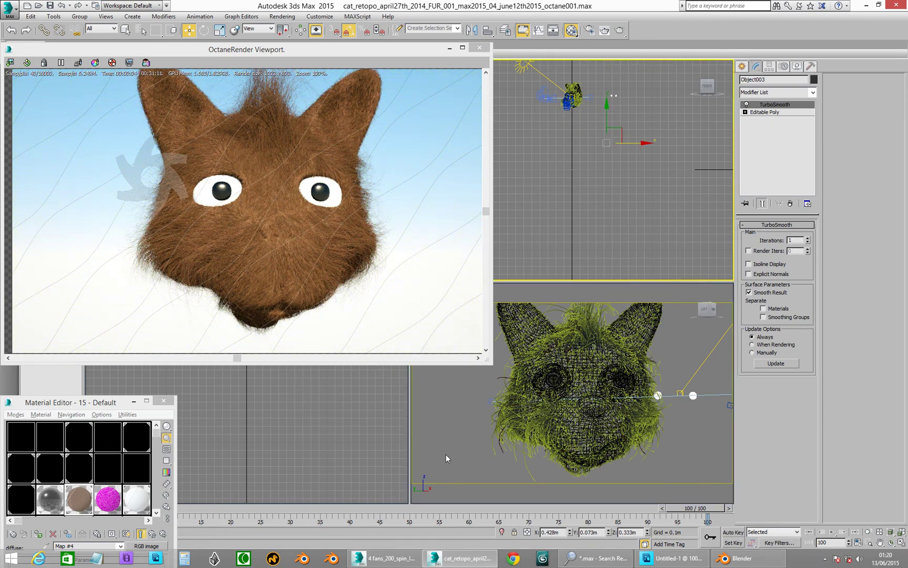
pyautogui.moveTo(455, 447)
pyautogui.keyDown('alt'); pyautogui.mouseDown(button='middle')
pyautogui.moveTo(433, 450)
pyautogui.moveTo(467, 452)
pyautogui.moveTo(459, 447)
pyautogui.mouseUp(button='middle'); pyautogui.keyUp('alt')
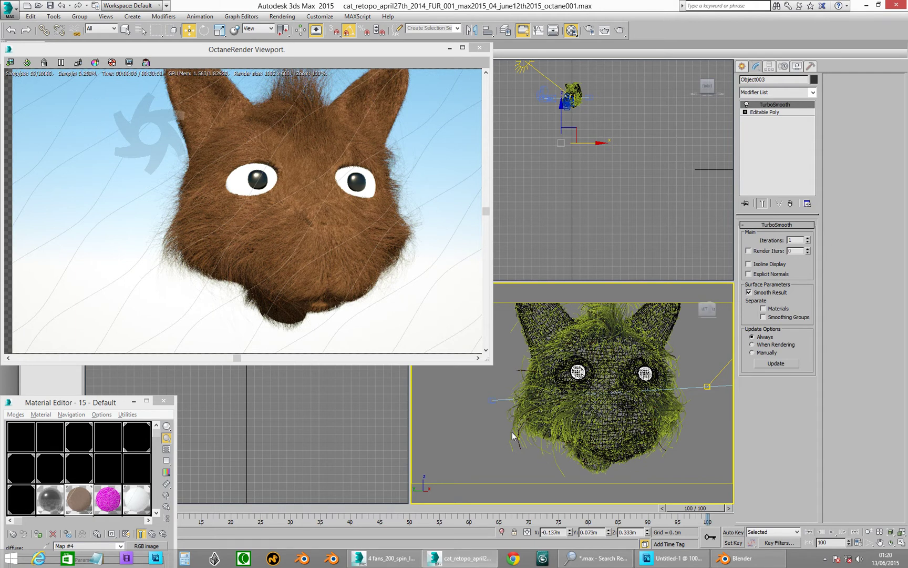
pyautogui.keyDown('alt'); pyautogui.moveTo(542, 404); pyautogui.dragTo(542, 409, button='middle'); pyautogui.keyUp('alt')
# Step: Zoom the Perspective view in and out, and centre the Material Editor on Map #4
pyautogui.scroll(4, 541, 409)
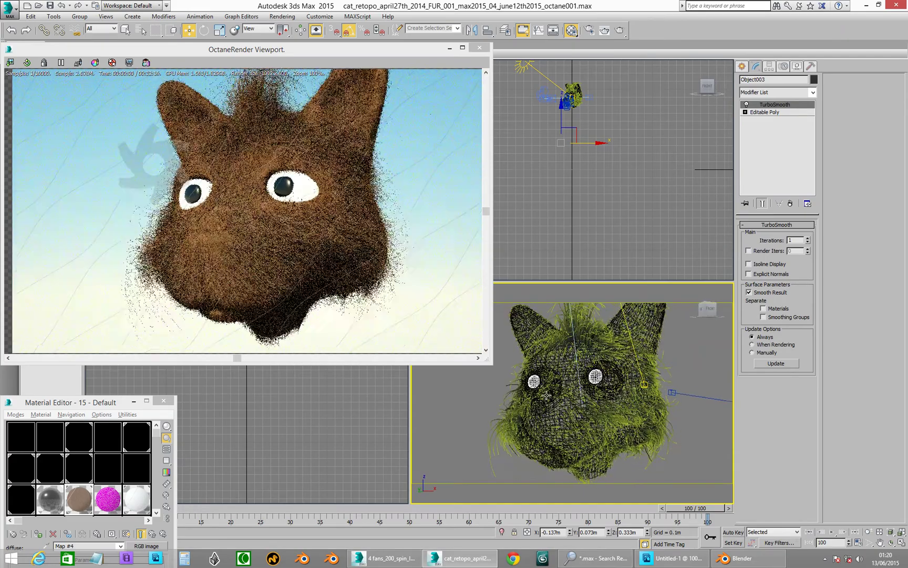
pyautogui.scroll(2, 547, 411)
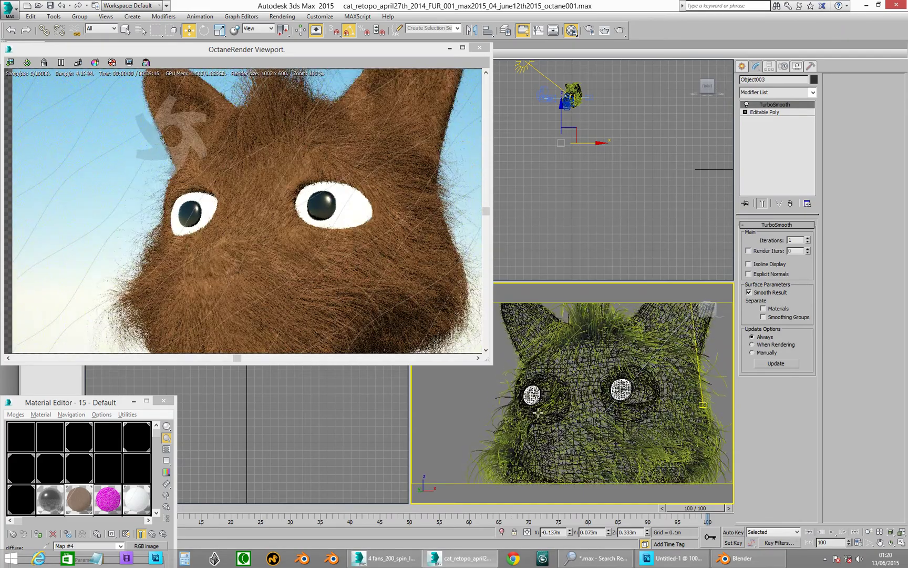
pyautogui.scroll(2, 547, 412)
pyautogui.scroll(2, 546, 421)
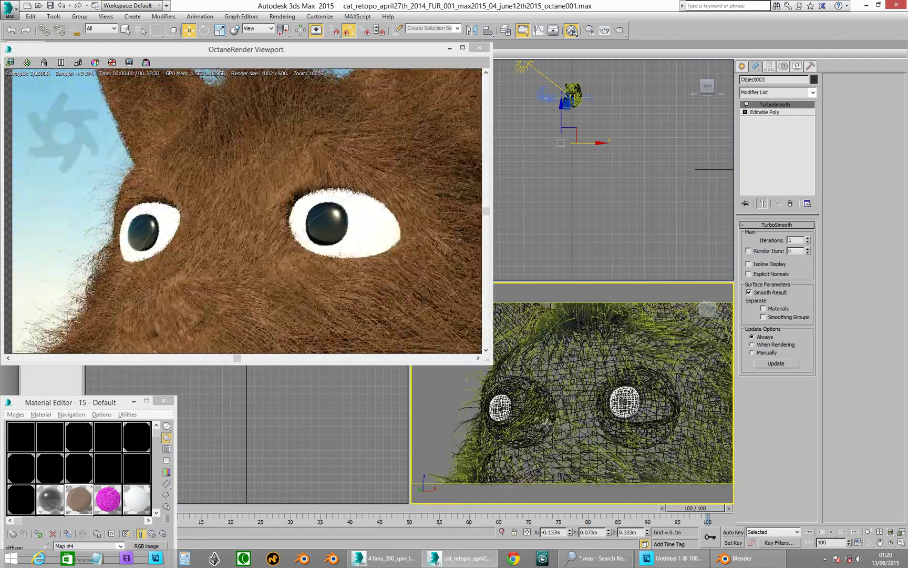
pyautogui.scroll(-2, 549, 420)
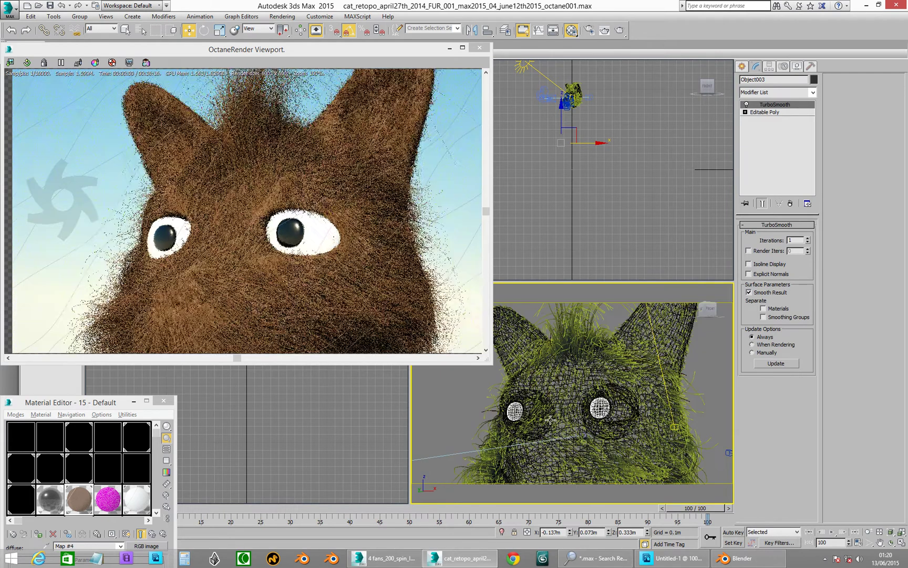
pyautogui.scroll(-2, 550, 421)
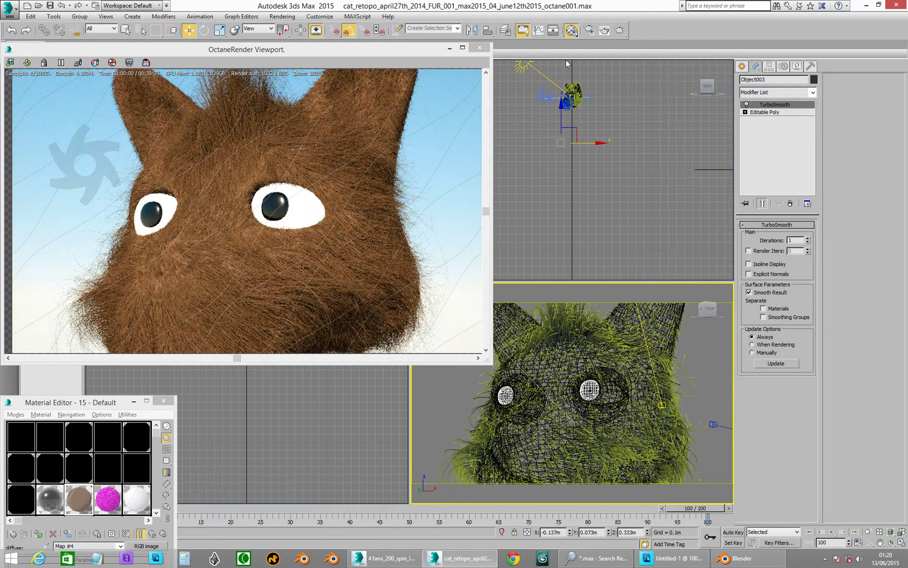
pyautogui.moveTo(102, 404); pyautogui.dragTo(397, 139)
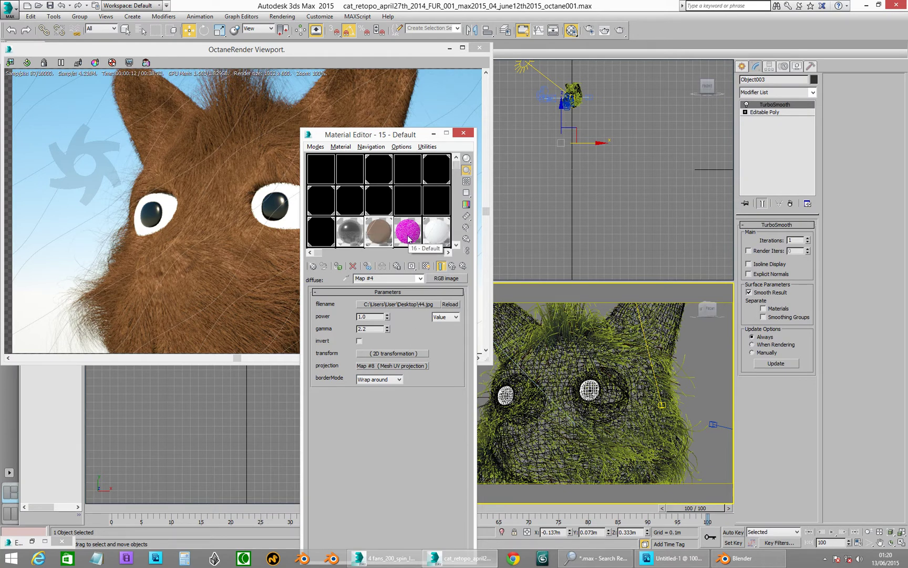
# Step: Go up to the parent material, cancel the material-type browser, and close the Material Editor
pyautogui.click(452, 266)
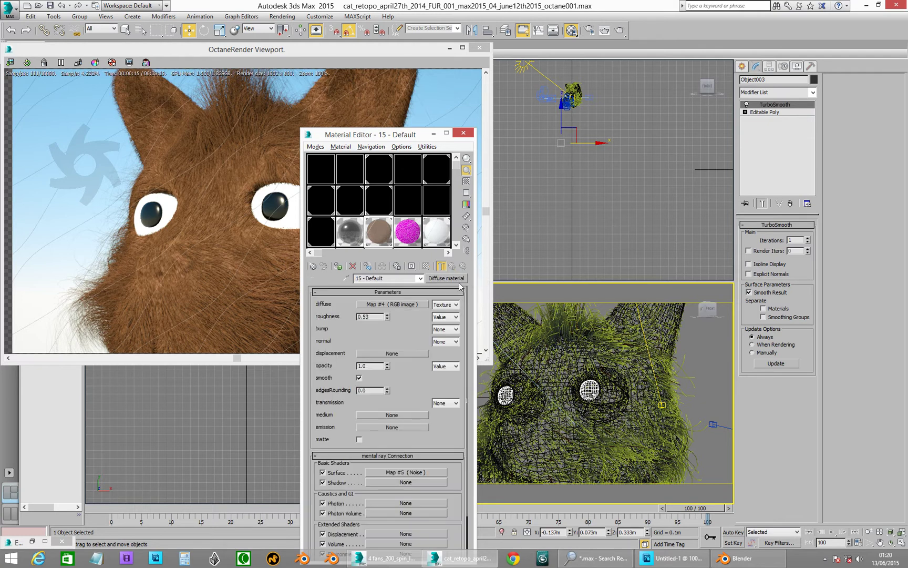
pyautogui.click(448, 279)
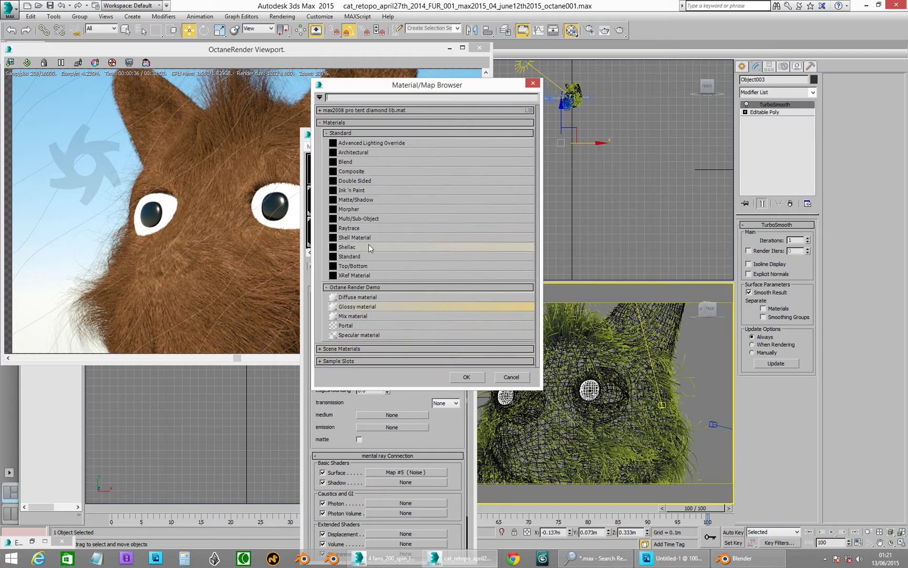
pyautogui.click(513, 377)
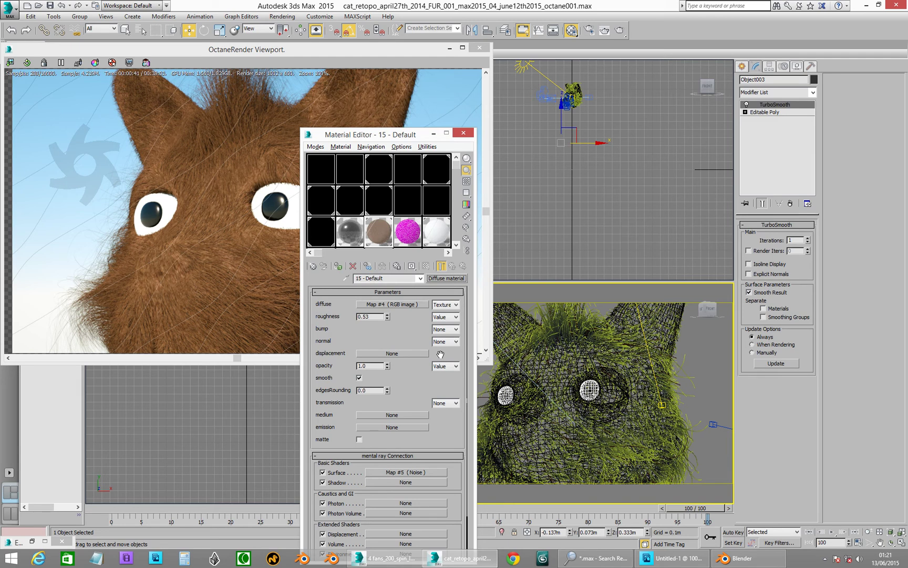
pyautogui.click(464, 133)
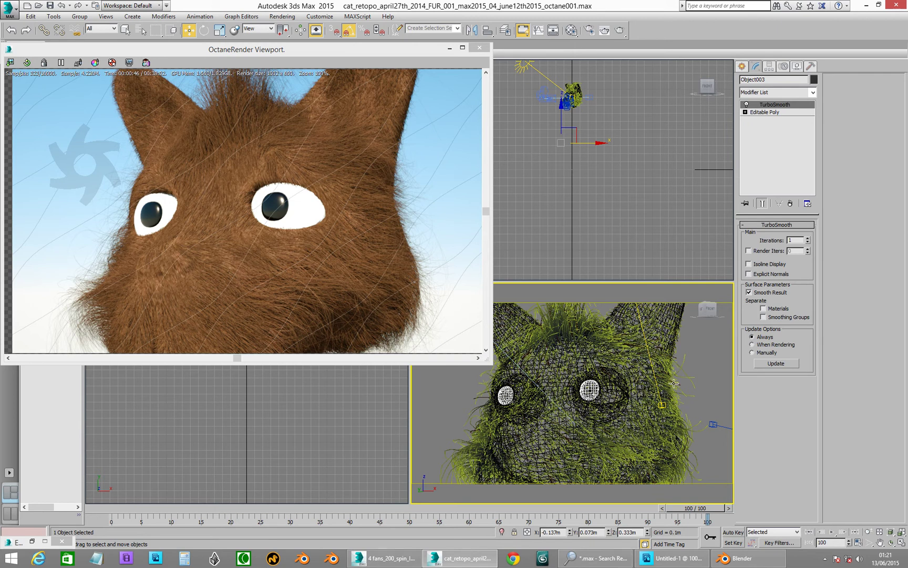
# Step: Zoom and pan the render around the cat's top of head, ears and lower face, then zoom out
pyautogui.click(867, 532)
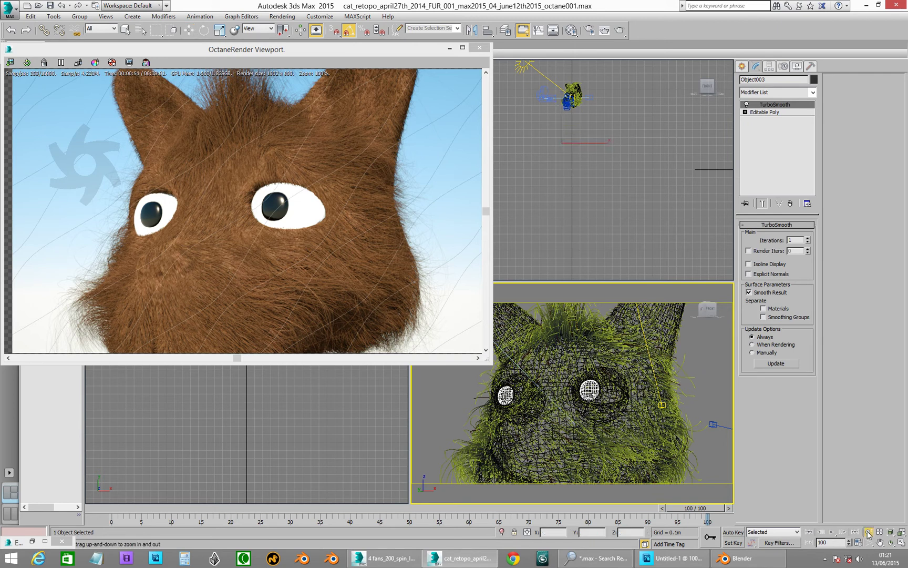
pyautogui.moveTo(705, 361); pyautogui.dragTo(566, 409)
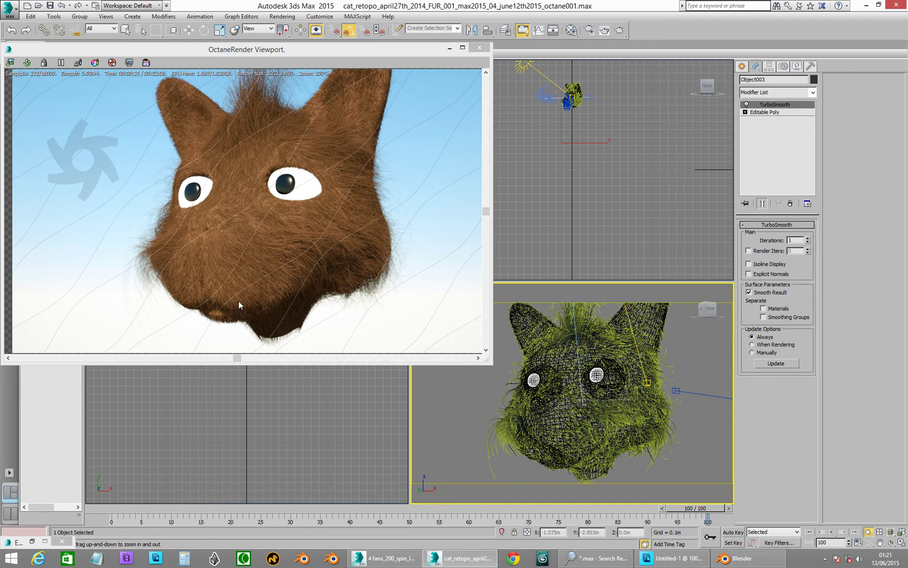
pyautogui.scroll(5, 562, 377)
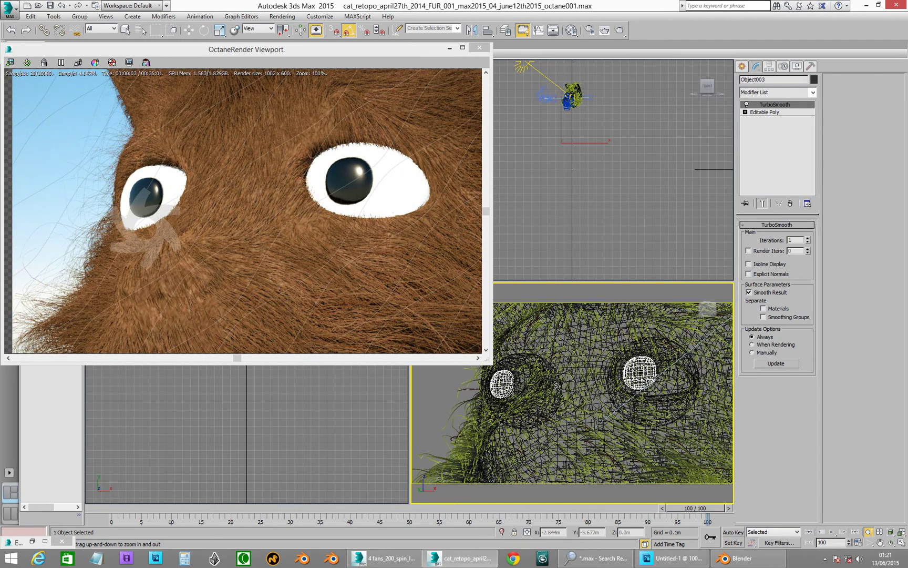
pyautogui.moveTo(547, 365); pyautogui.dragTo(544, 397, button='middle')
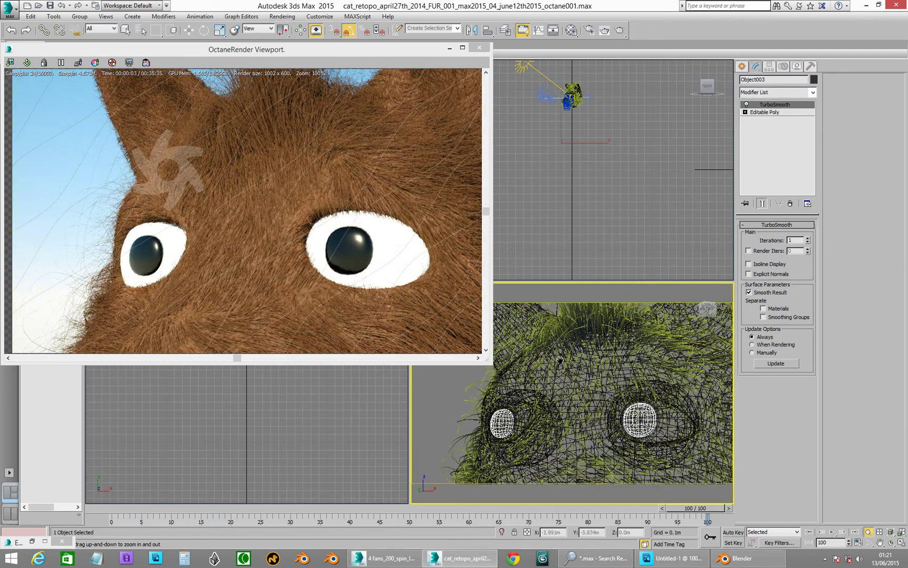
pyautogui.moveTo(560, 359); pyautogui.dragTo(542, 437)
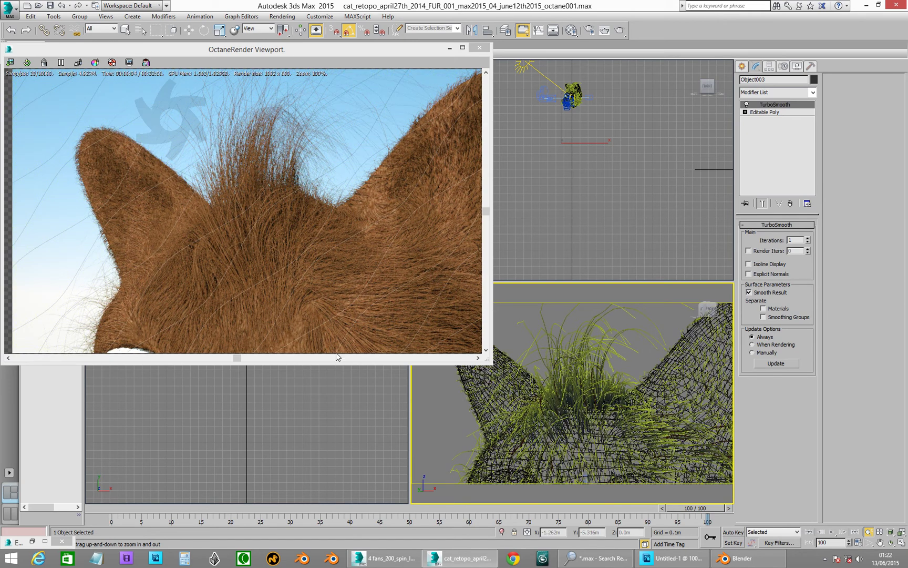
pyautogui.moveTo(584, 390); pyautogui.dragTo(523, 423)
pyautogui.scroll(2, 522, 424)
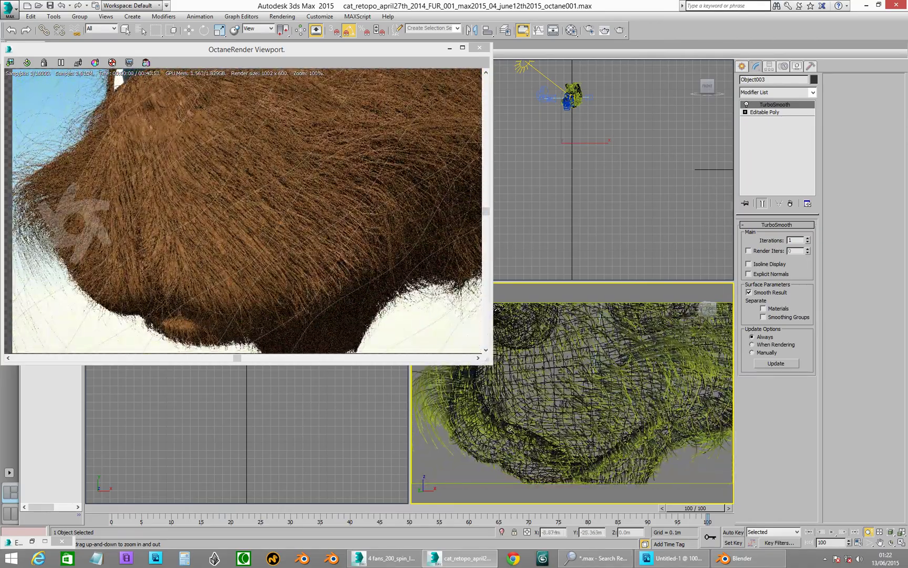
pyautogui.moveTo(523, 424); pyautogui.dragTo(571, 400, button='middle')
pyautogui.scroll(-6, 558, 418)
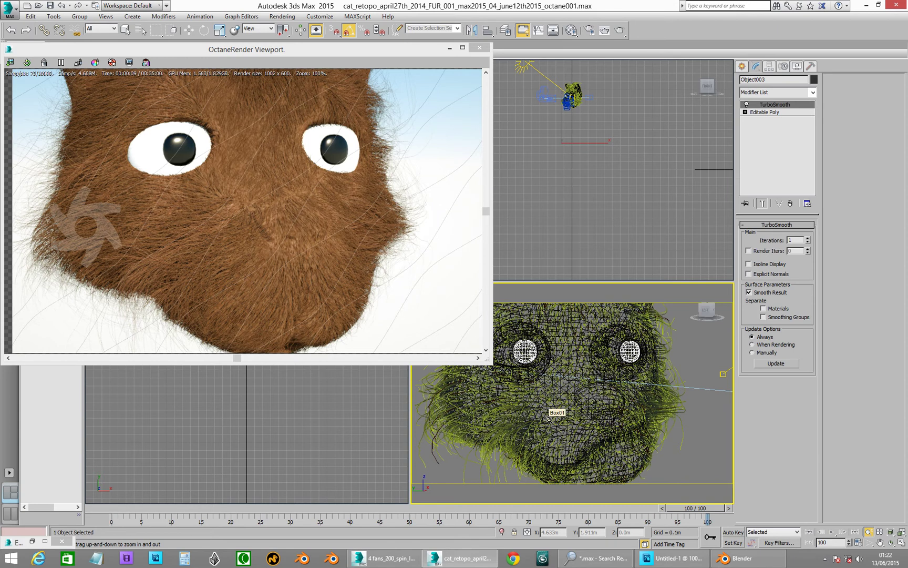
pyautogui.scroll(-3, 564, 386)
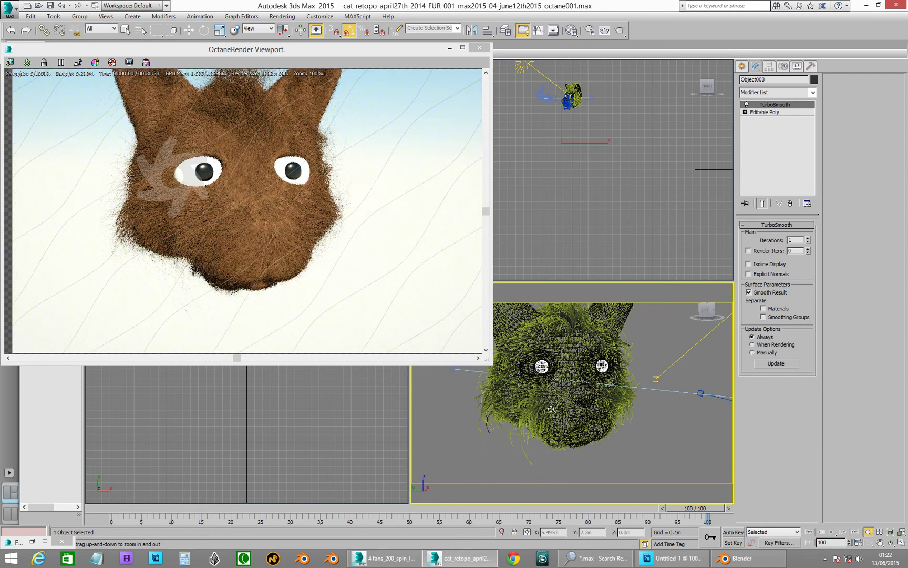
# Step: Orbit the Perspective view from a turned side angle to a front view of the head
pyautogui.keyDown('alt'); pyautogui.moveTo(550, 409); pyautogui.dragTo(574, 442, button='middle'); pyautogui.keyUp('alt')
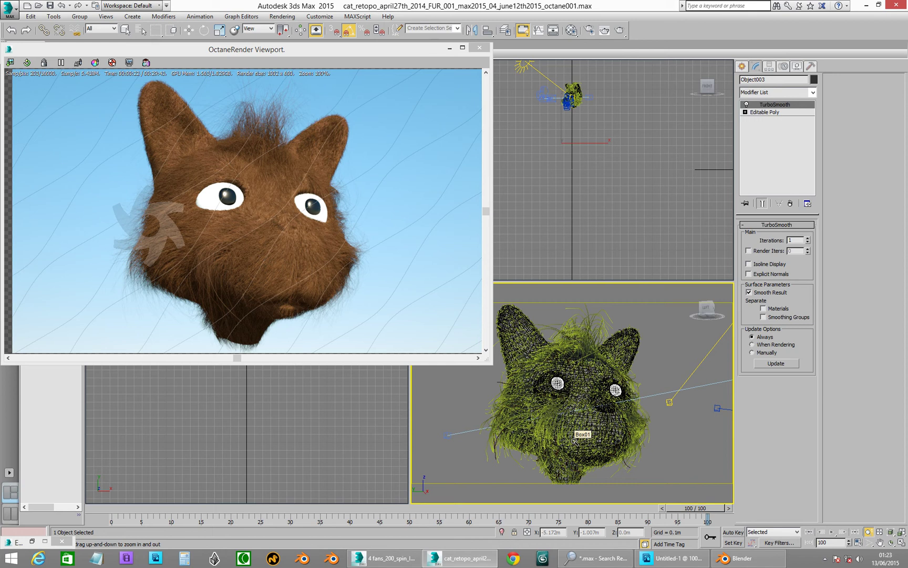
pyautogui.keyDown('alt'); pyautogui.moveTo(575, 440); pyautogui.dragTo(538, 417, button='middle'); pyautogui.keyUp('alt')
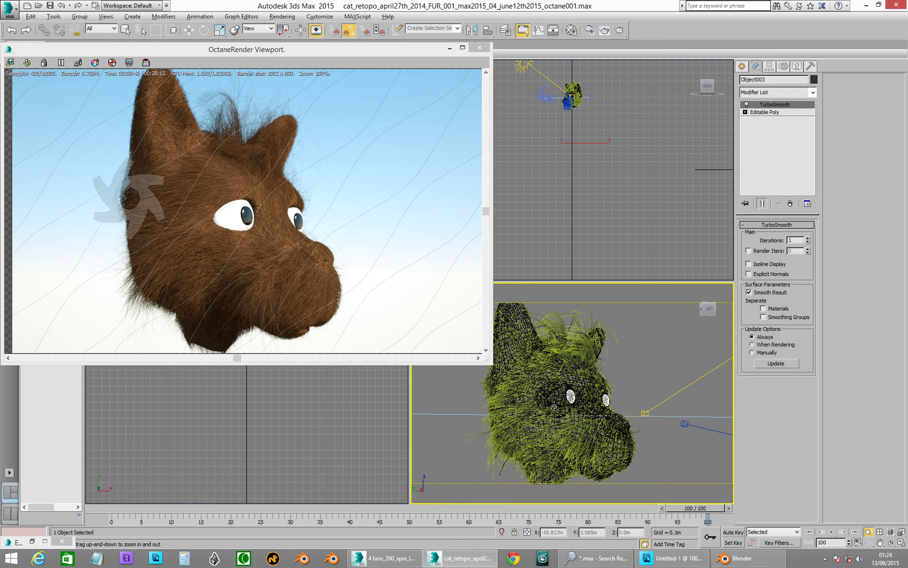
pyautogui.keyDown('alt'); pyautogui.moveTo(555, 403); pyautogui.dragTo(531, 427, button='middle'); pyautogui.keyUp('alt')
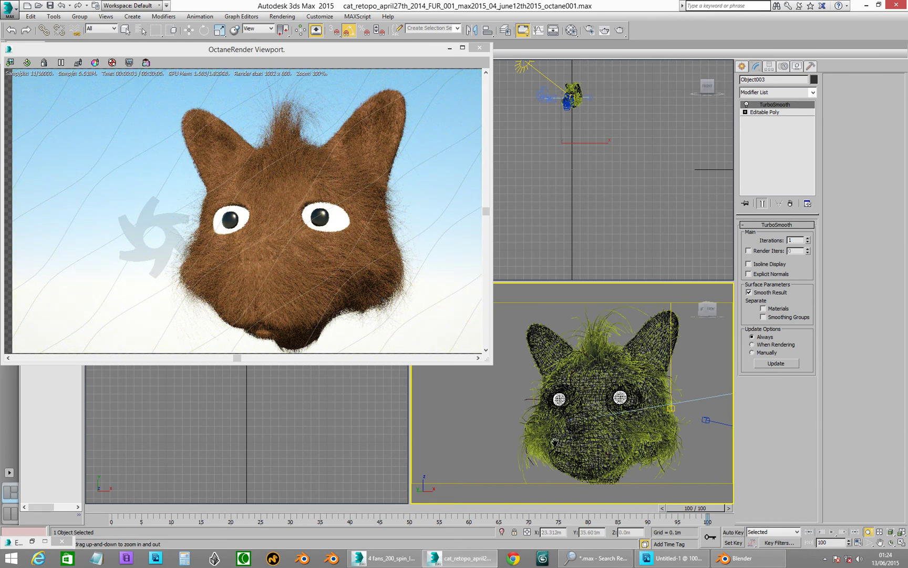
pyautogui.keyDown('alt'); pyautogui.moveTo(531, 427); pyautogui.dragTo(546, 434, button='middle'); pyautogui.keyUp('alt')
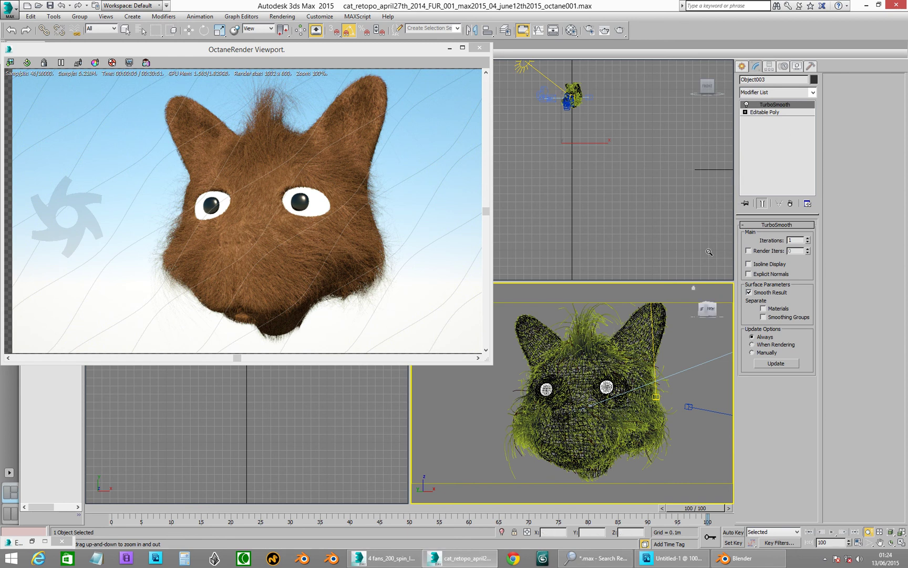
# Step: With Select Object, pick Box01 to show its Hair and Fur: 100000 hairs, 16 segments
pyautogui.click(125, 30)
pyautogui.click(576, 403)
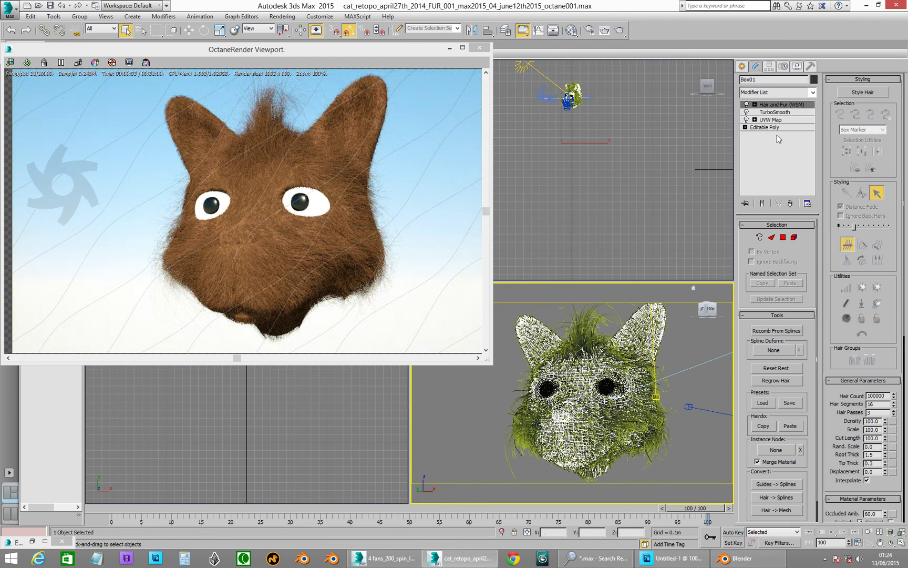
pyautogui.click(589, 322)
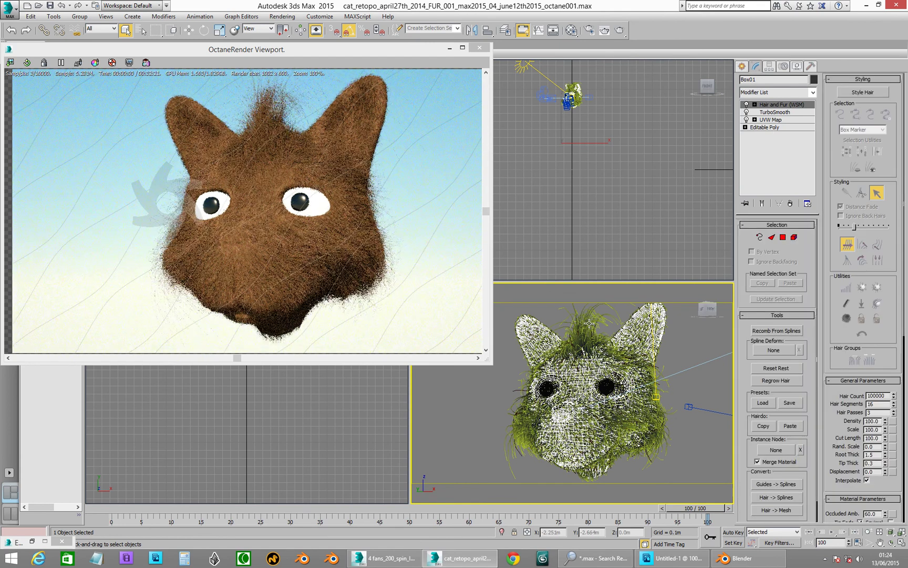